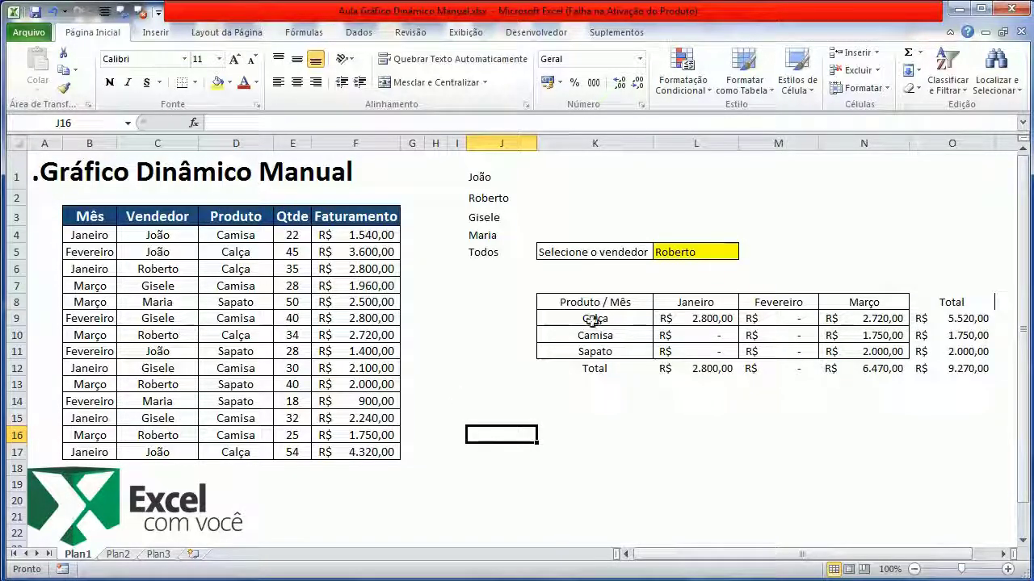
Test the summary table by setting the vendor selector in L5 to the third vendor, the second, and the third again.
left_click(701, 243)
left_click(746, 252)
left_click(699, 287)
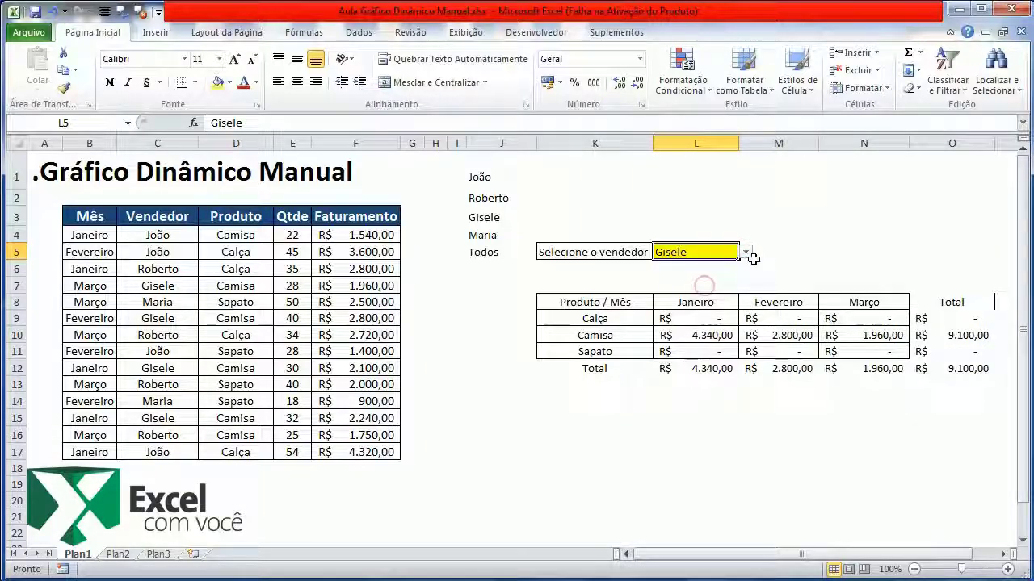
left_click(747, 253)
left_click(727, 276)
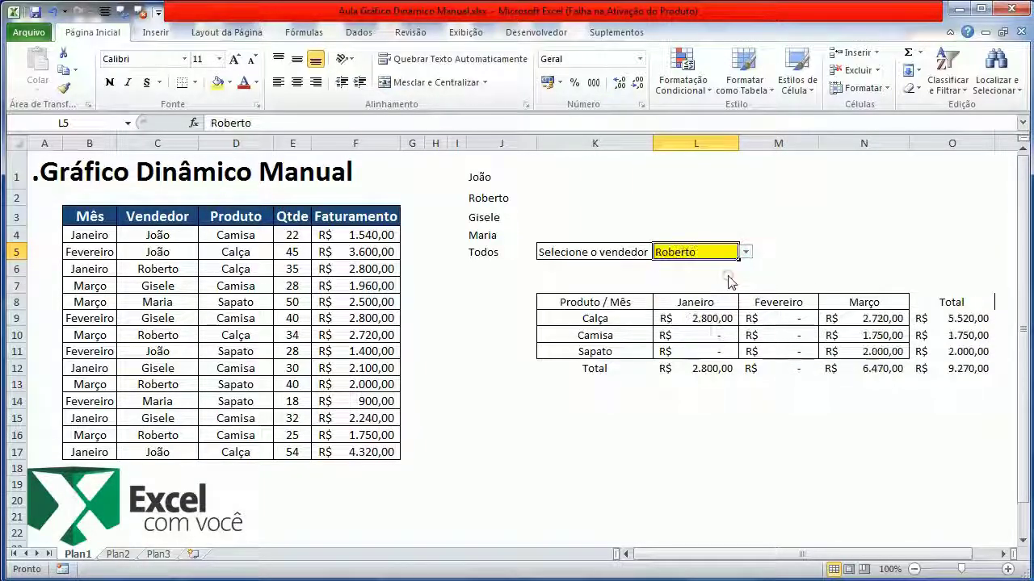
left_click(746, 253)
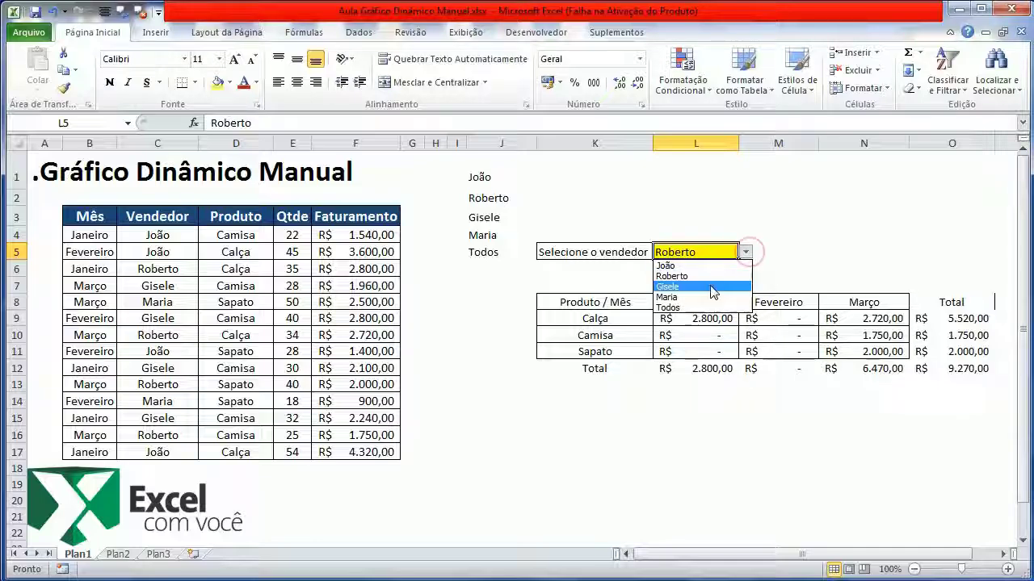
left_click(710, 288)
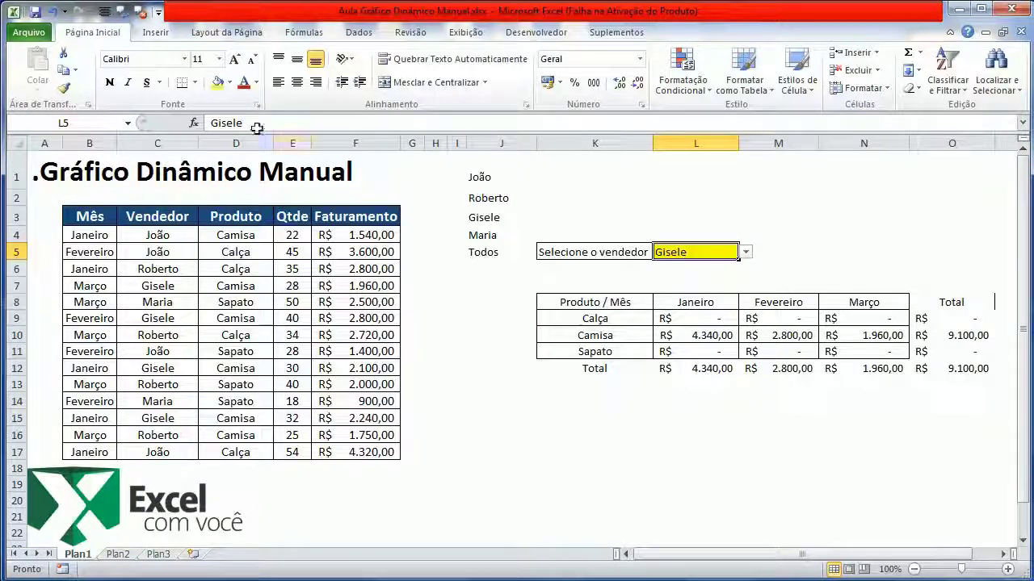
Insert a line chart from the product-by-month range K8:N11 and move it over the sales table beside the vendor selector.
left_click(156, 33)
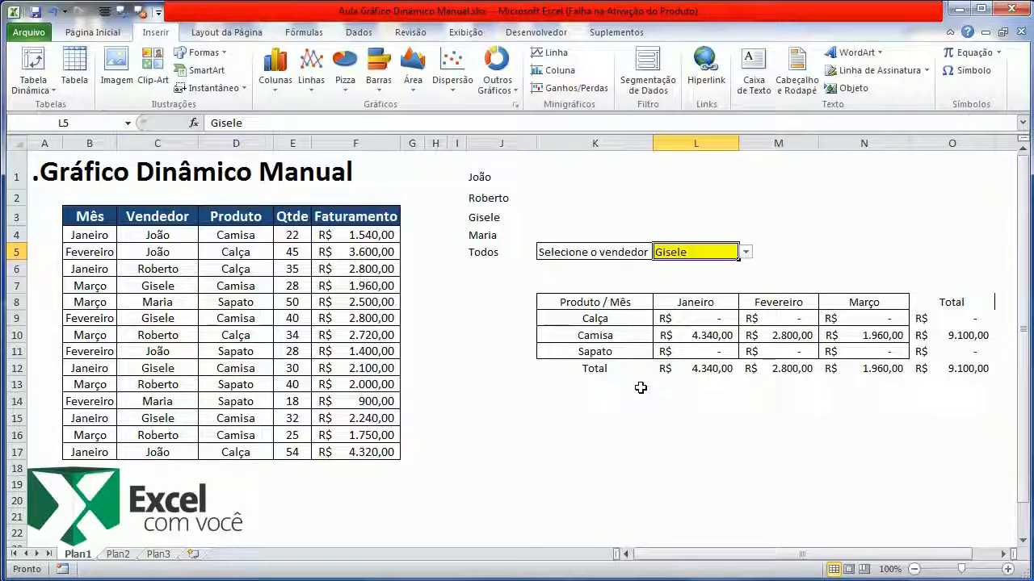
left_click_drag(618, 302, 855, 351)
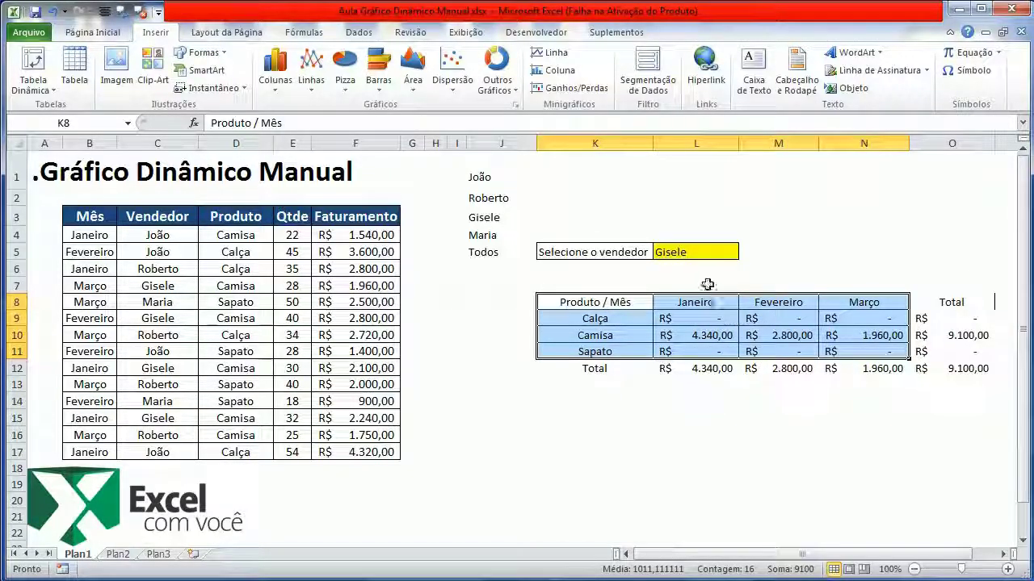
left_click(311, 69)
left_click(321, 138)
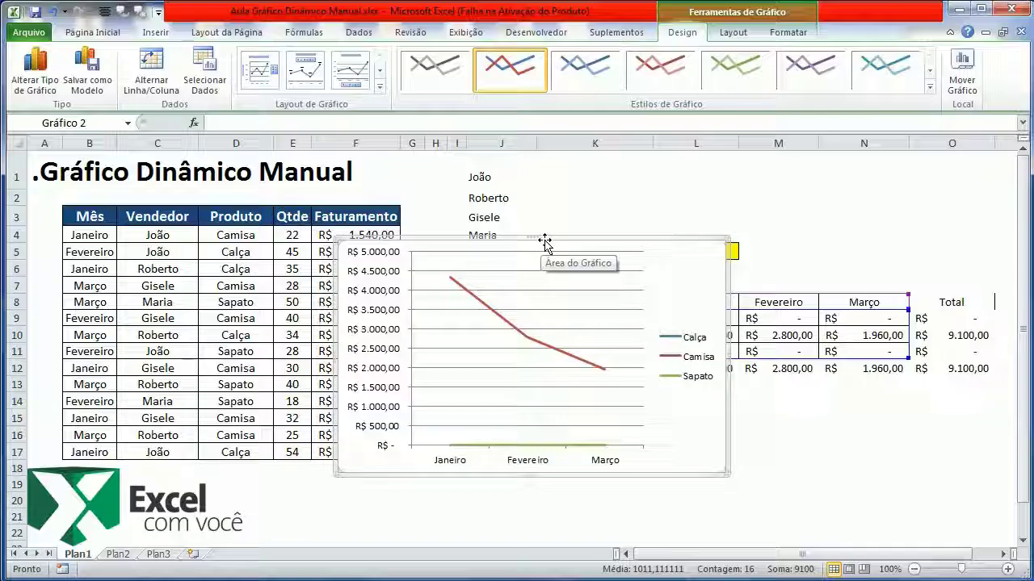
left_click_drag(544, 242, 373, 254)
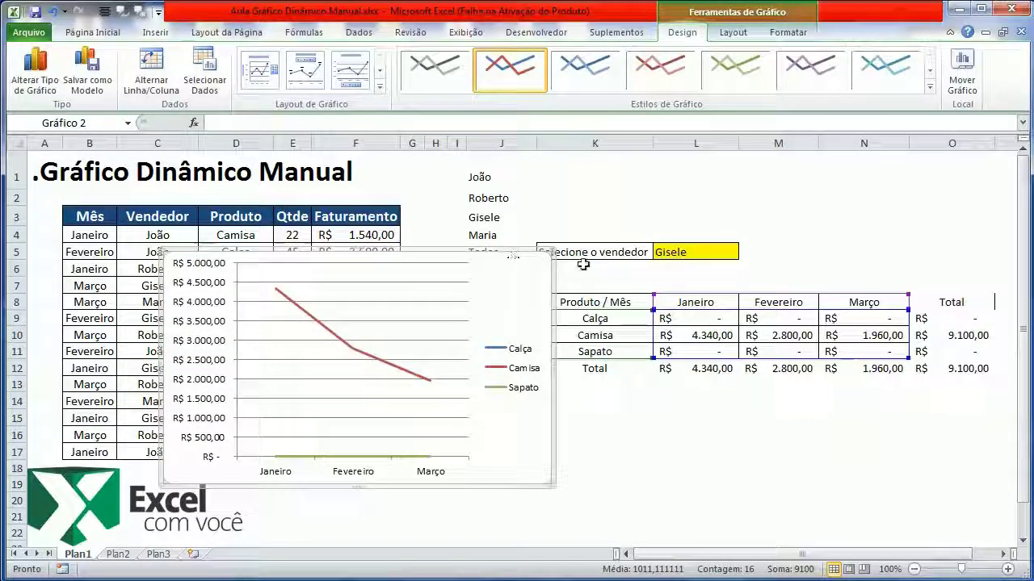
left_click_drag(549, 281, 481, 253)
Alternate L5 twice between the second vendor and Todos to compare the chart's vertical scale, ending on Todos.
left_click(674, 249)
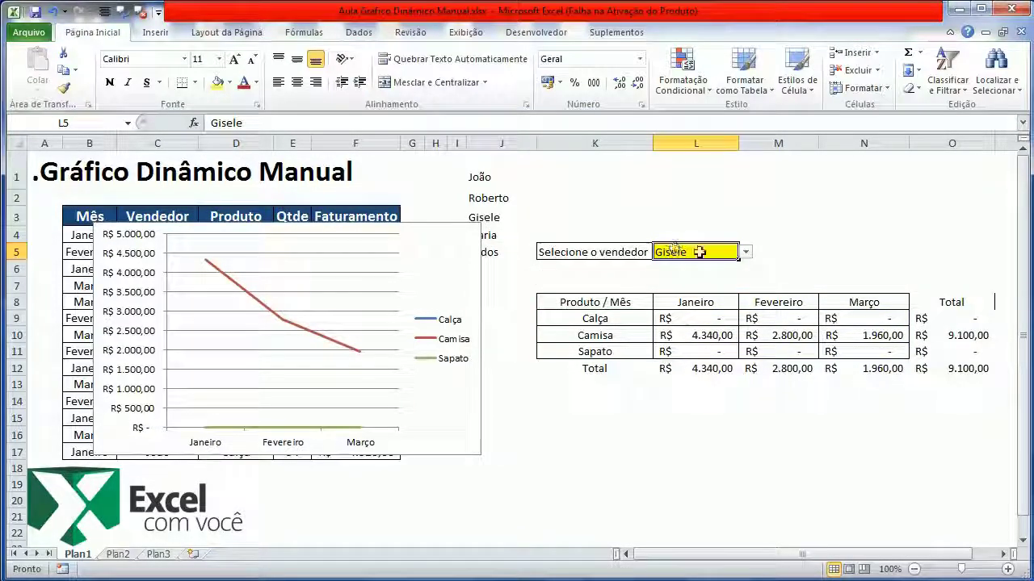
left_click(746, 253)
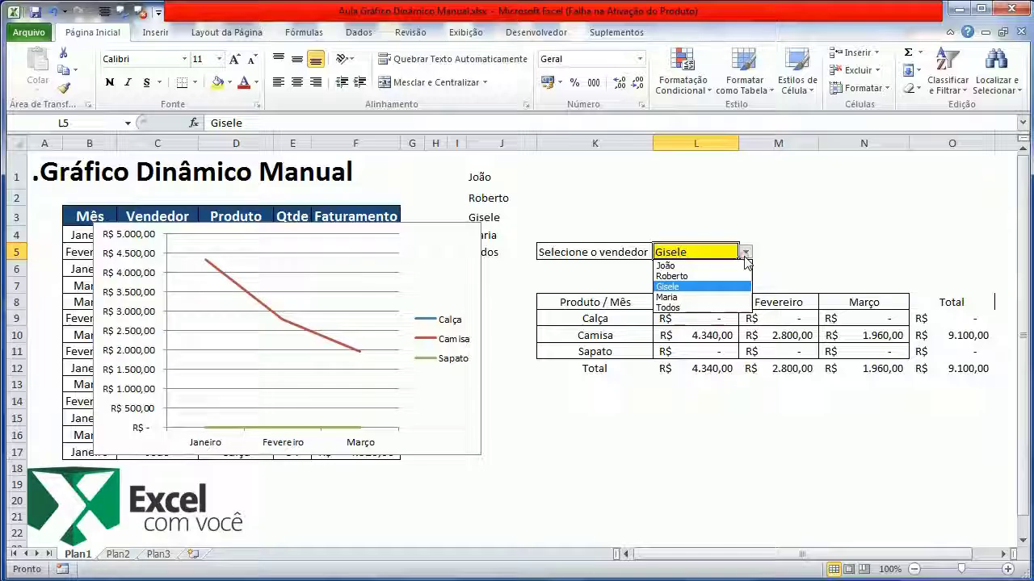
left_click(721, 277)
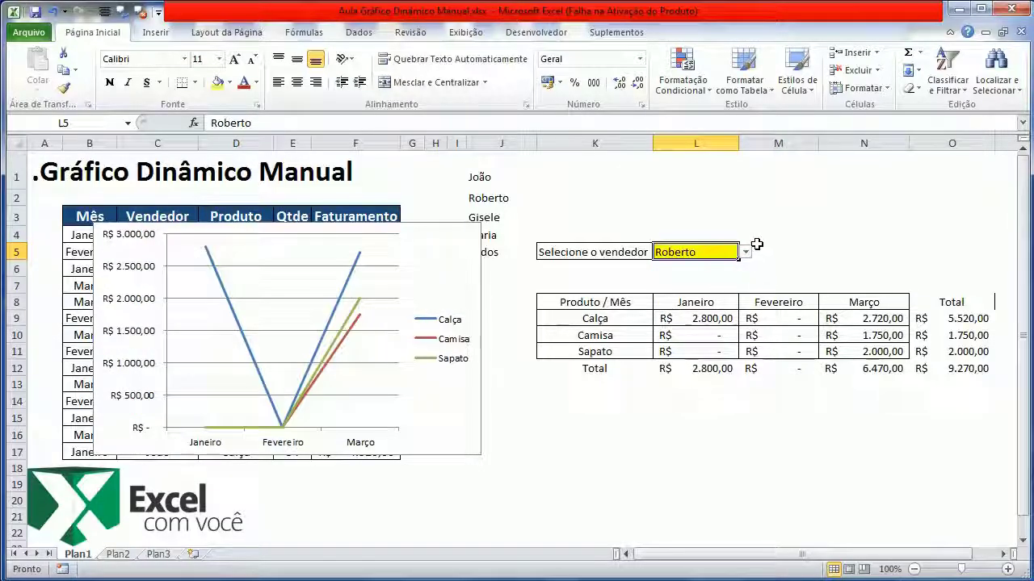
left_click(746, 252)
left_click(689, 307)
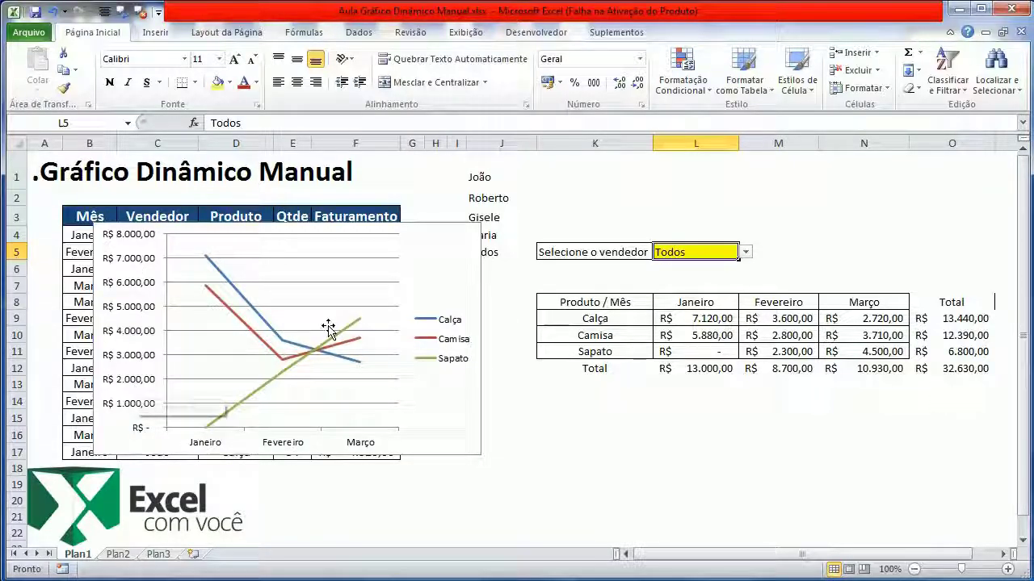
left_click(747, 253)
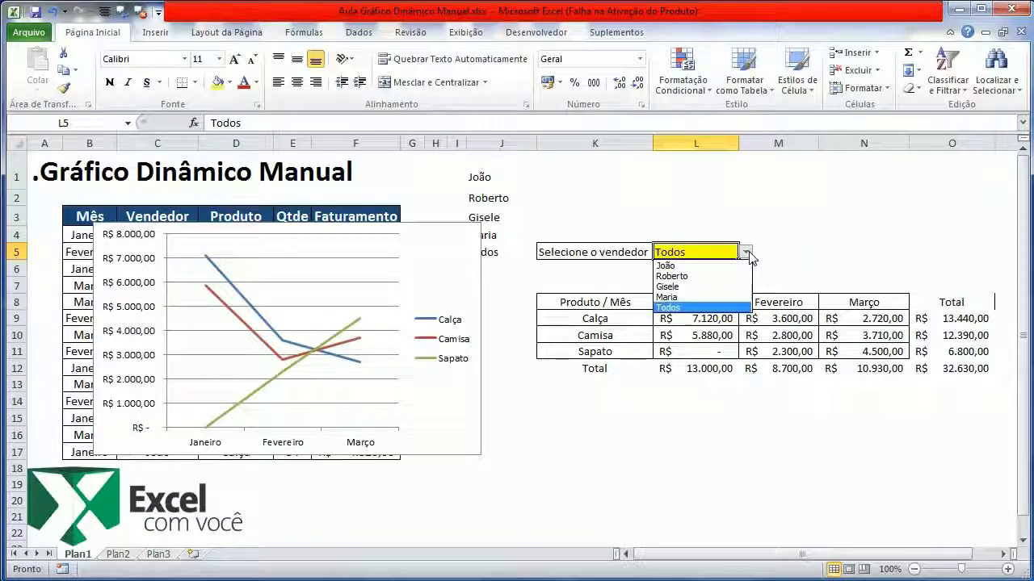
left_click(704, 275)
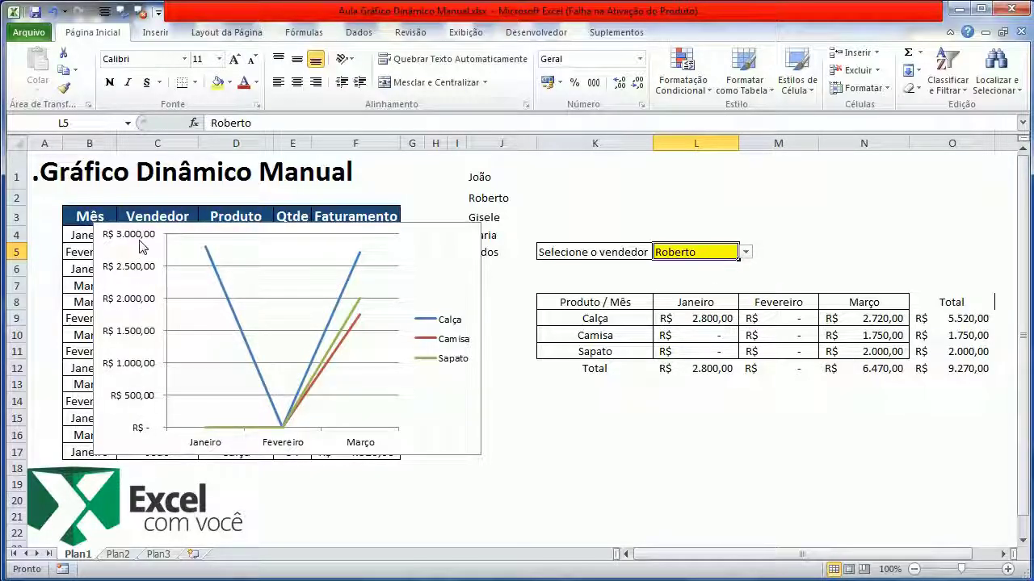
left_click(747, 252)
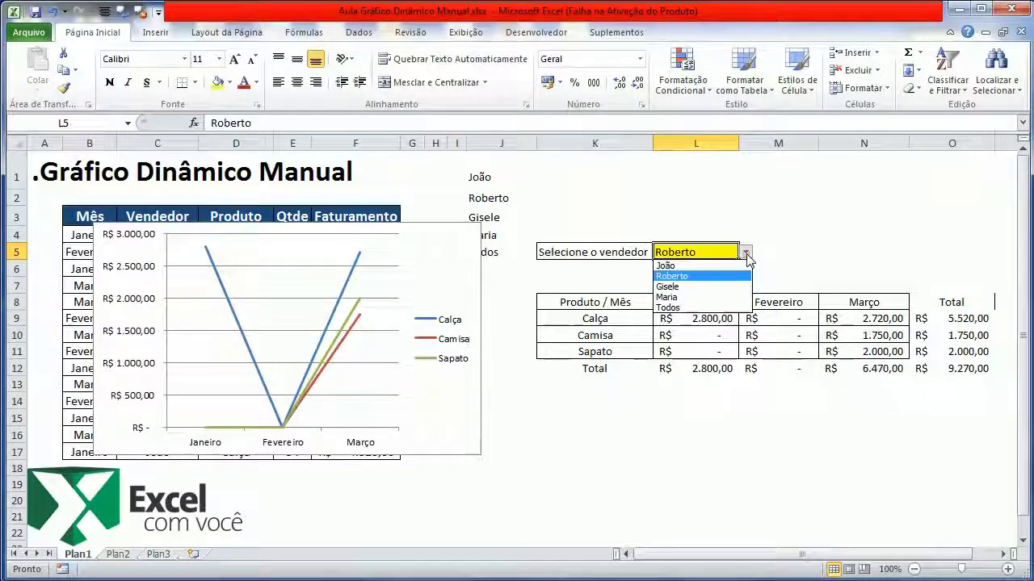
left_click(699, 308)
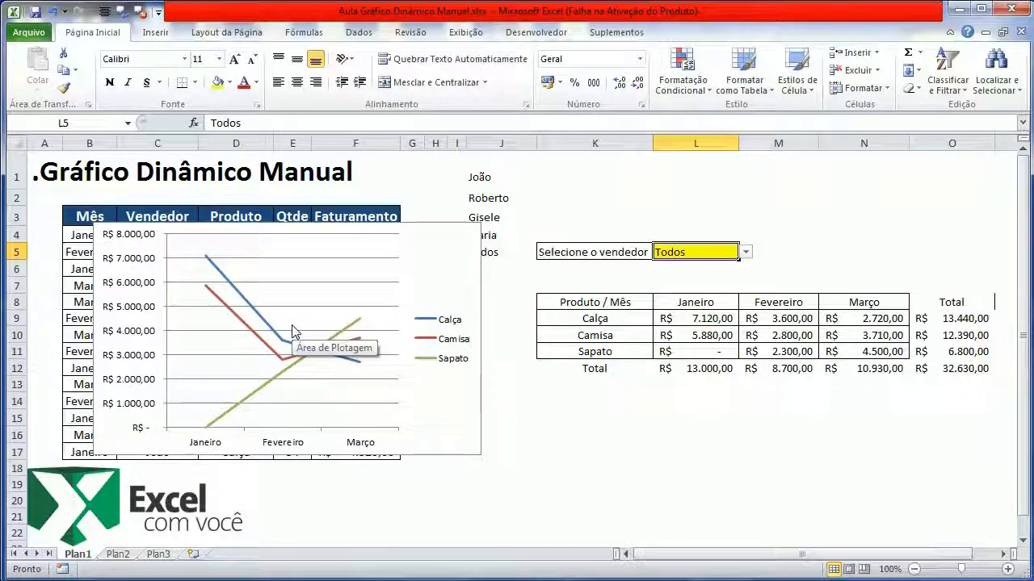
Fix the chart's vertical axis bounds at a minimum of 0,0 and a maximum of 8000,0.
left_click(143, 339)
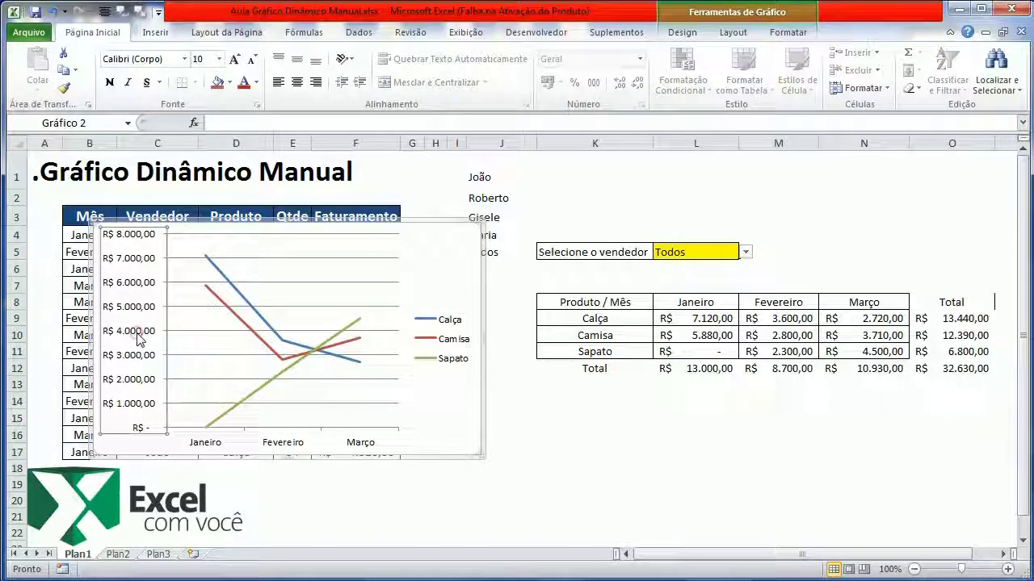
right_click(139, 339)
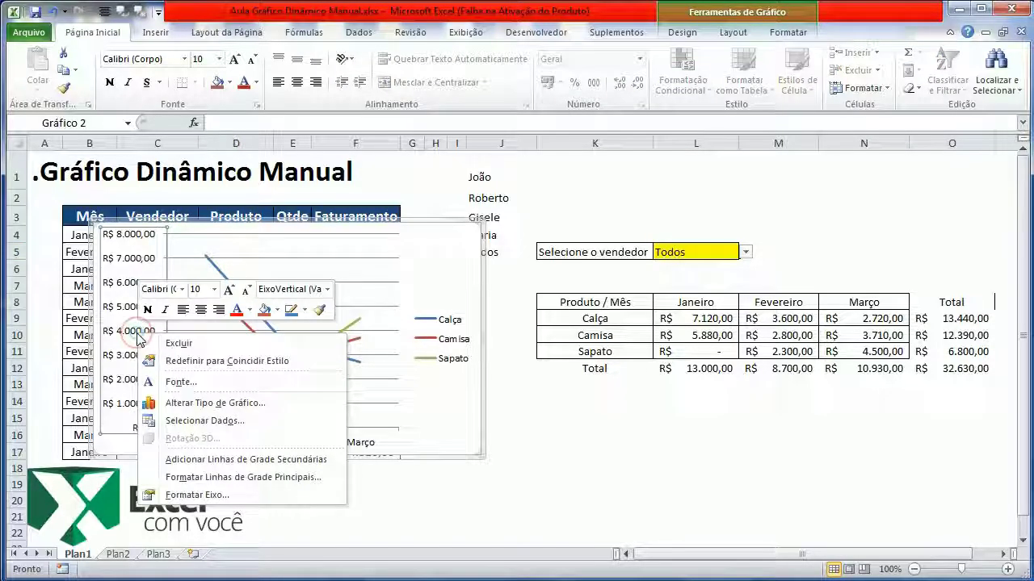
left_click(187, 496)
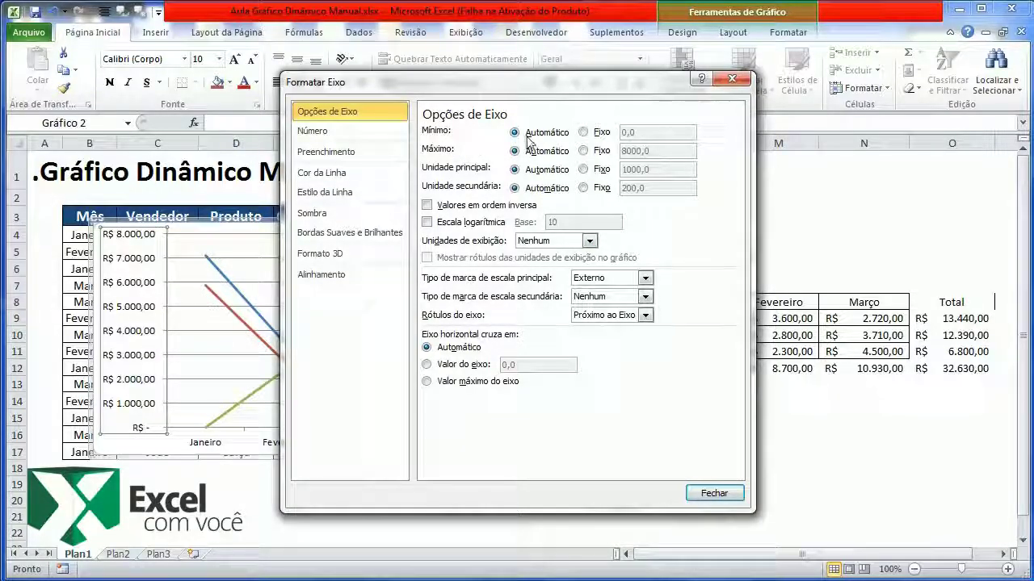
left_click(584, 132)
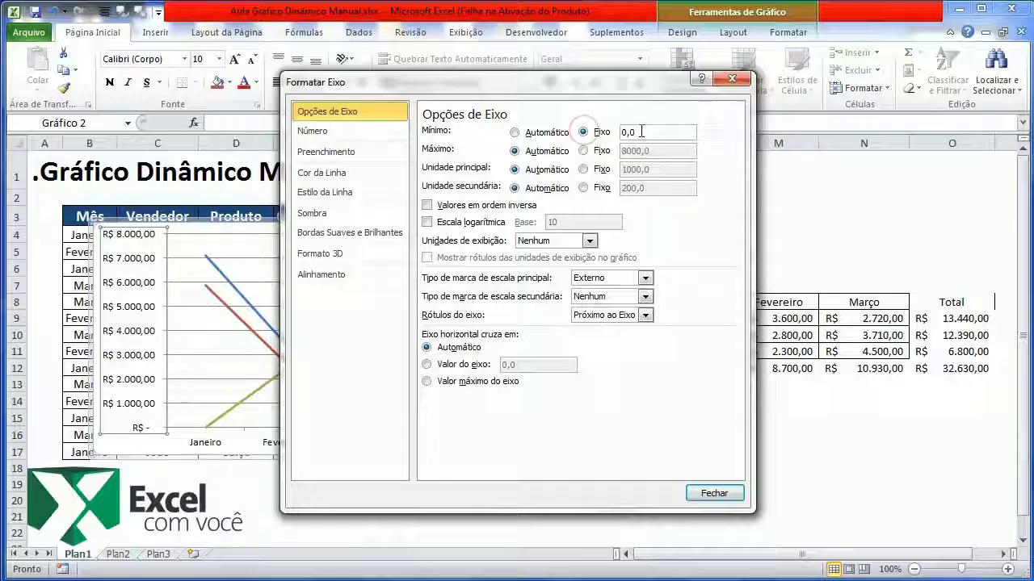
left_click(584, 151)
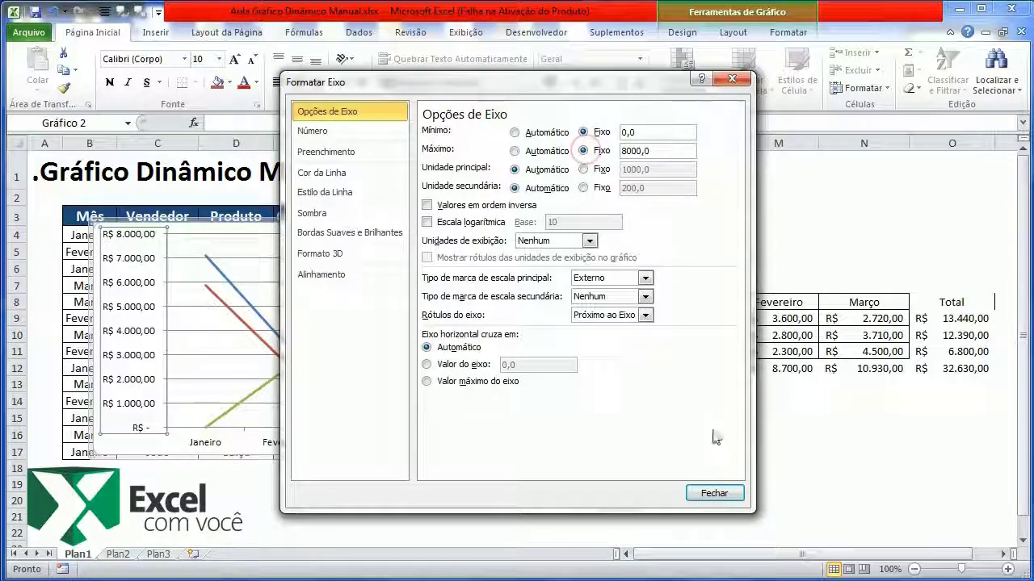
left_click(713, 495)
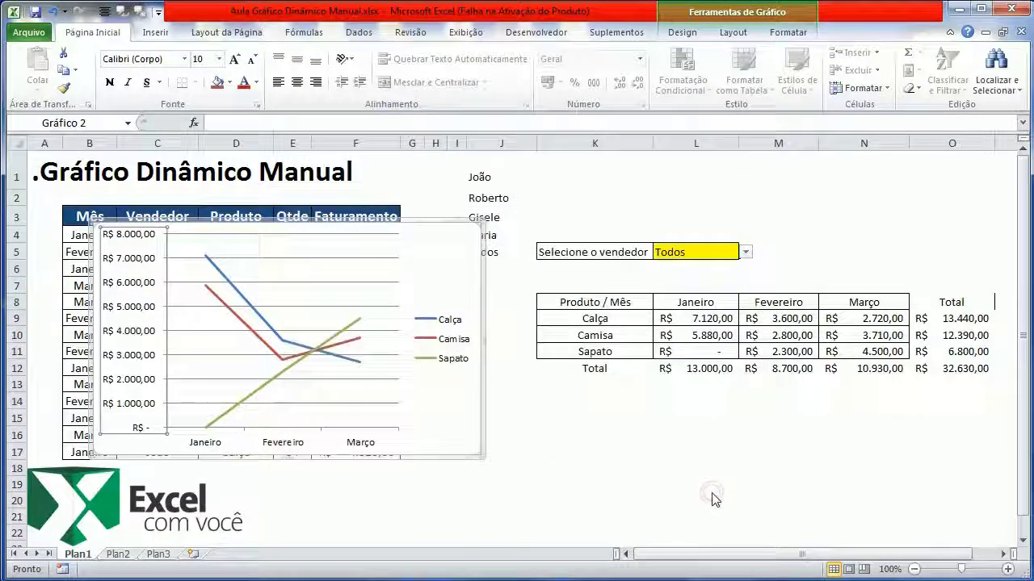
Check the chart against its fixed scale by setting L5 to the second, third and fourth vendors, and the second again.
left_click(530, 301)
left_click(678, 252)
left_click(746, 253)
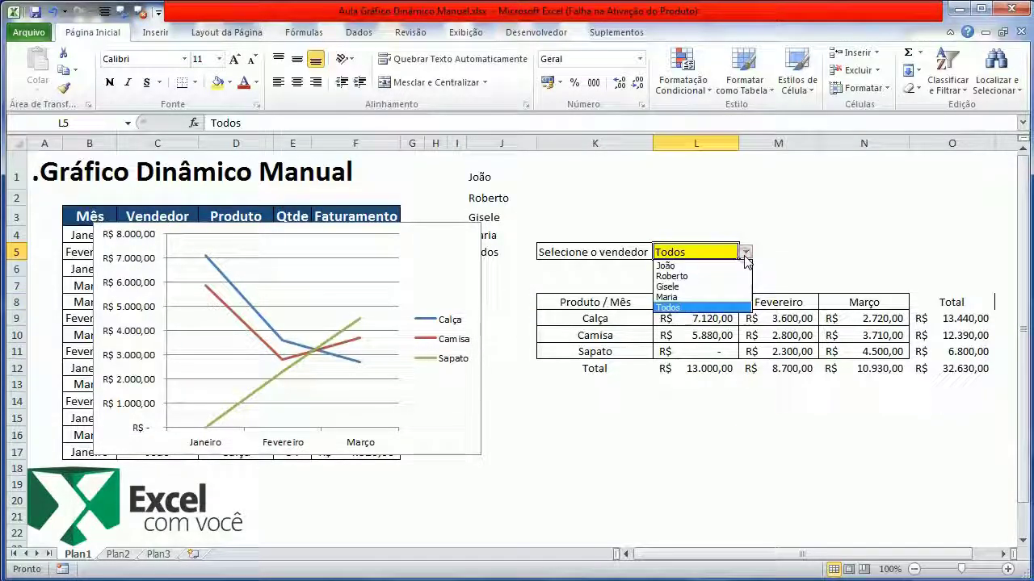
left_click(724, 278)
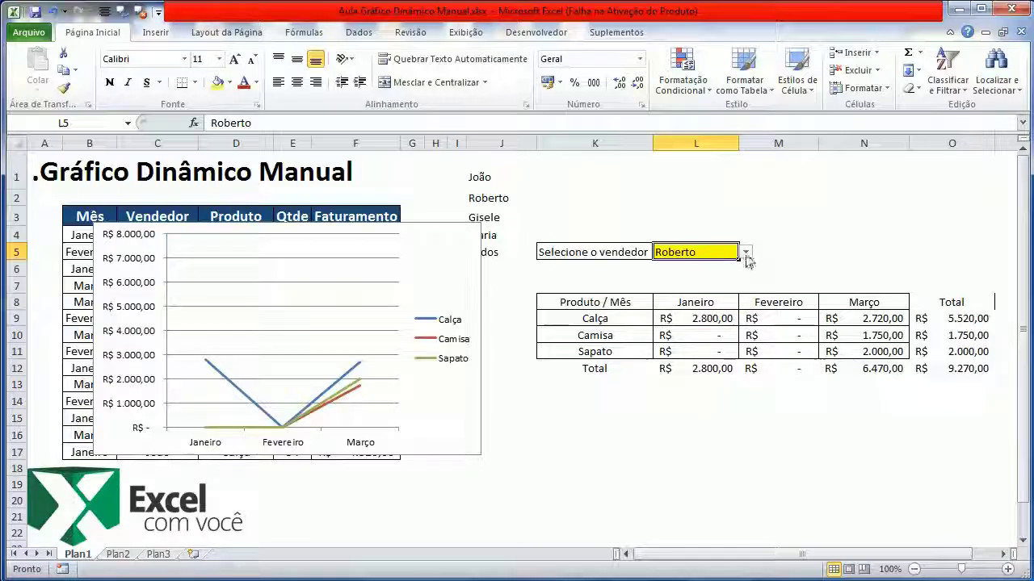
left_click(745, 252)
left_click(711, 289)
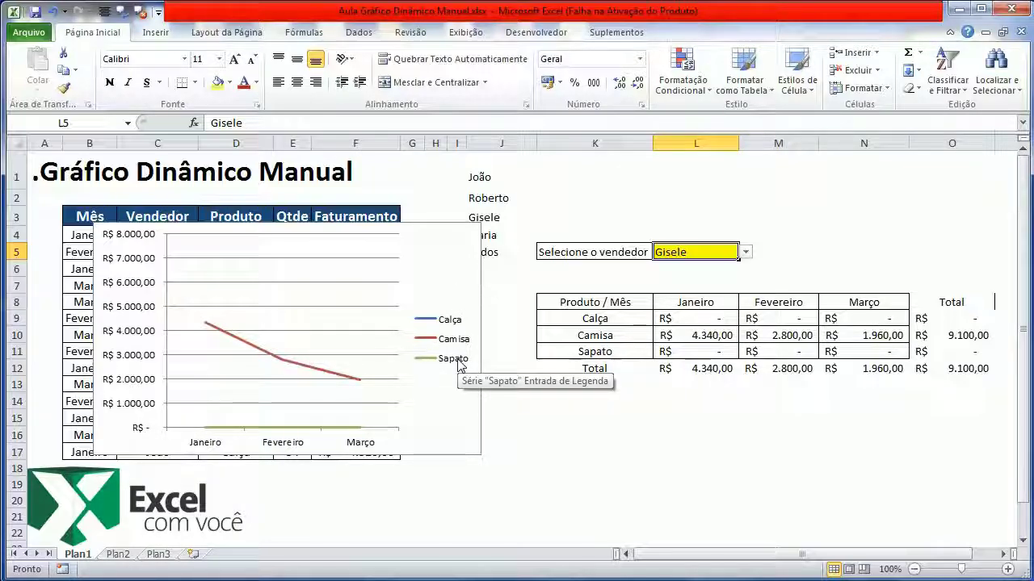
left_click(745, 252)
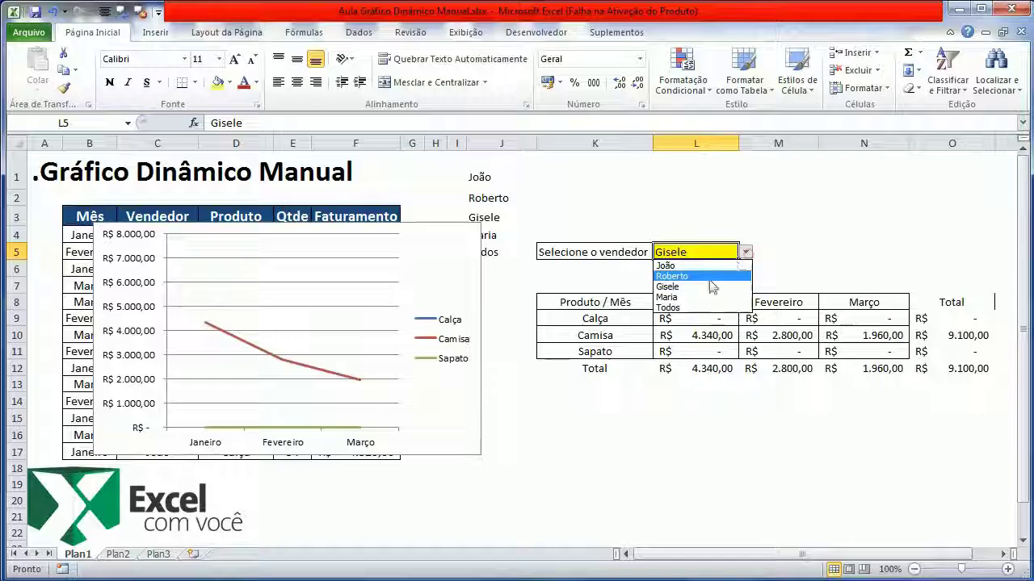
left_click(691, 298)
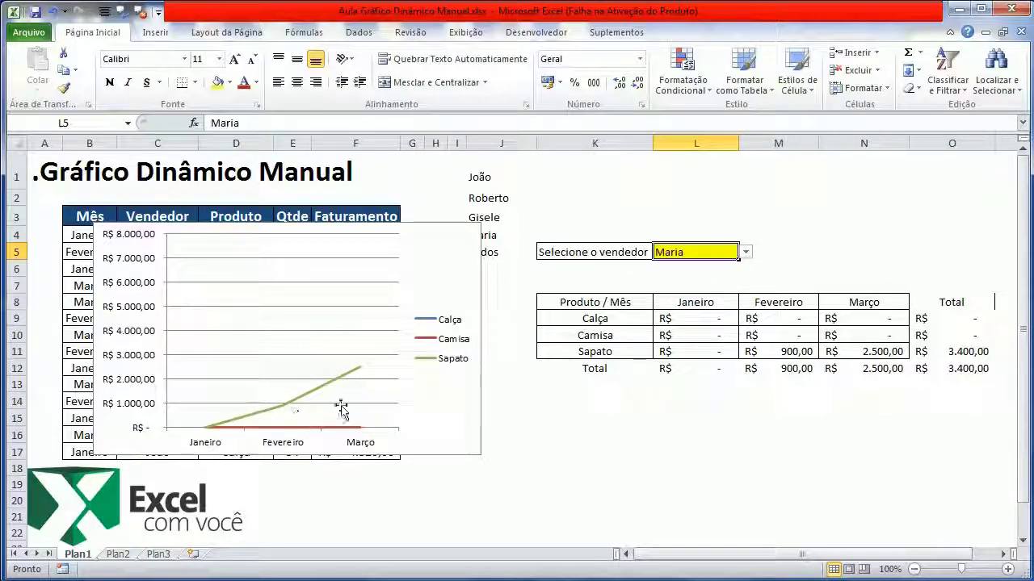
left_click(745, 252)
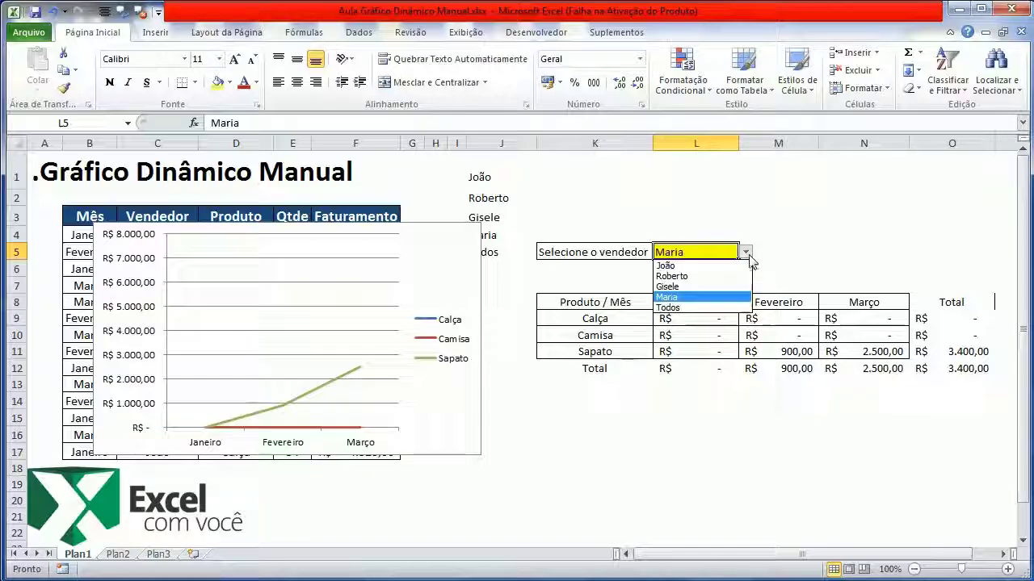
left_click(714, 278)
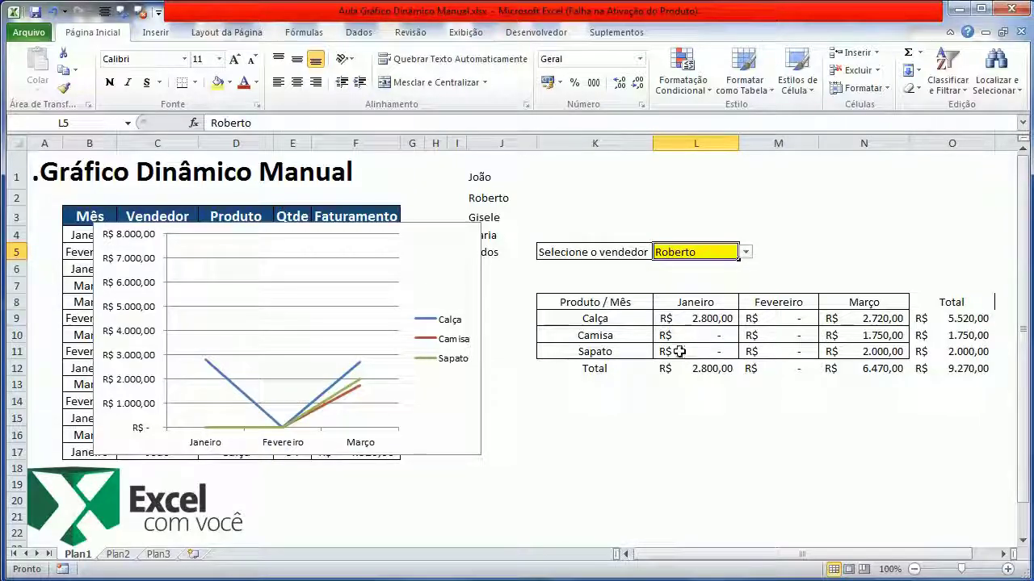
Compare the third and first vendors' lines in the chart through the selector in L5, leaving the third vendor selected.
left_click(745, 252)
left_click(701, 285)
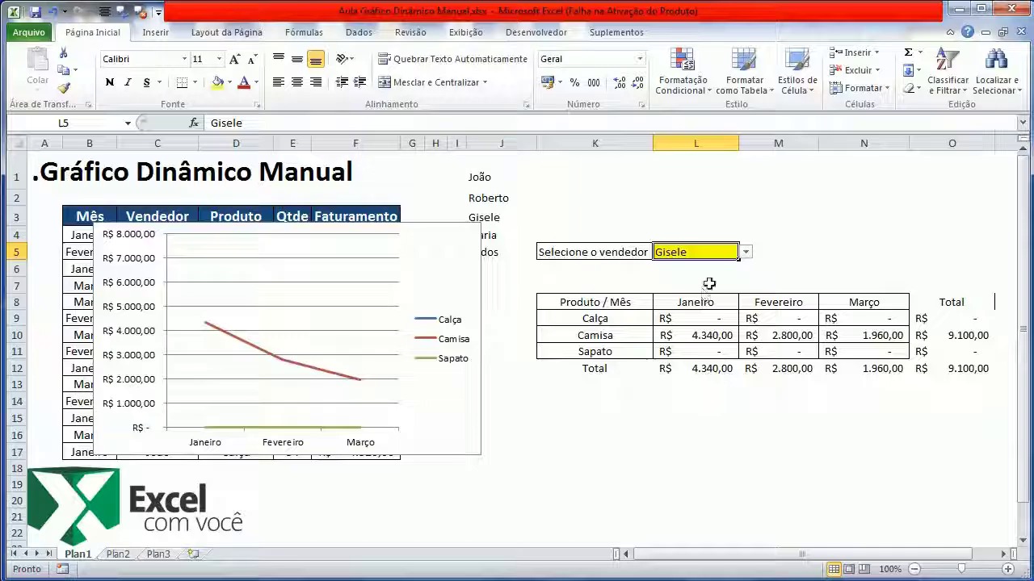
left_click(745, 252)
left_click(700, 261)
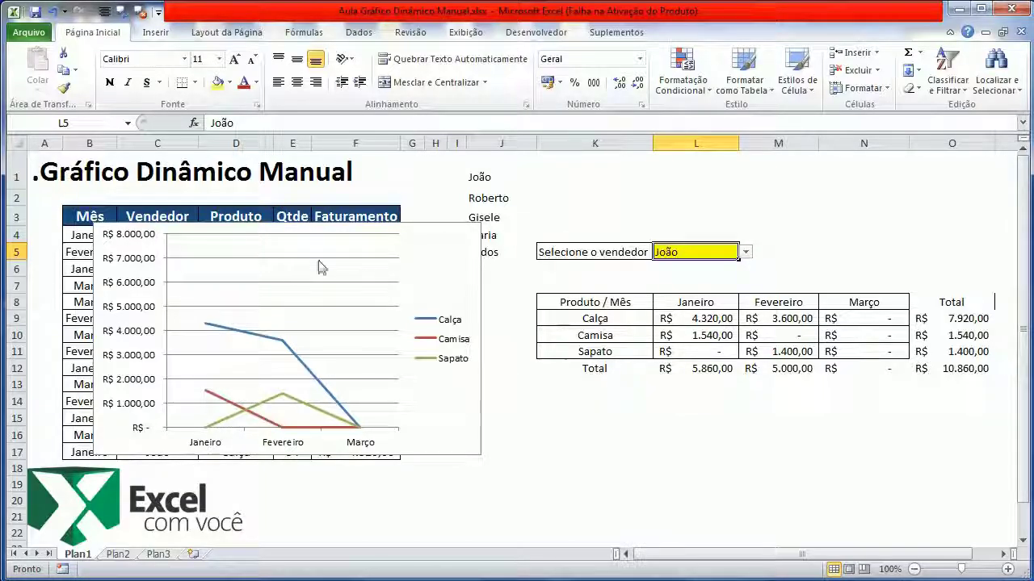
left_click(746, 252)
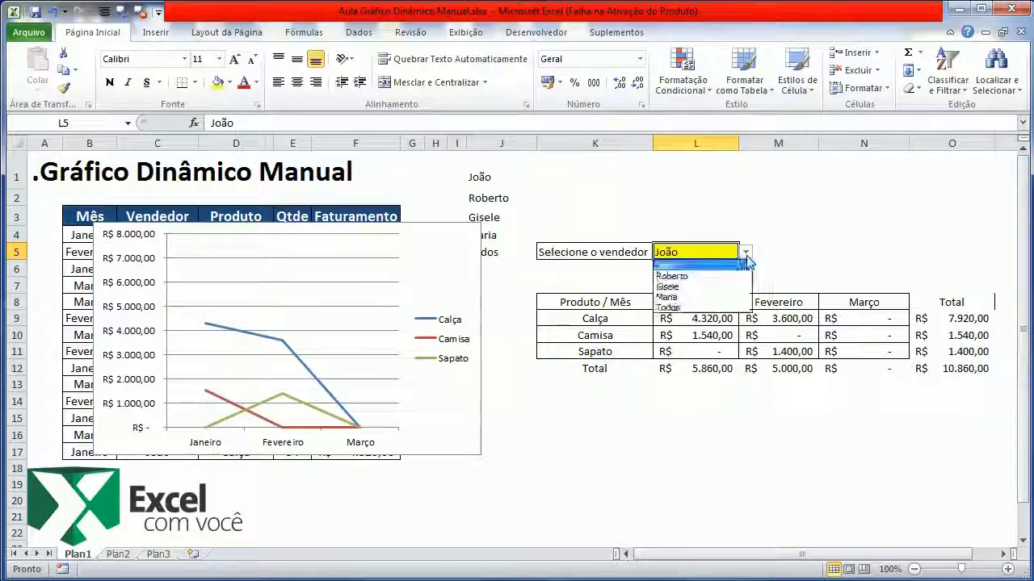
left_click(699, 283)
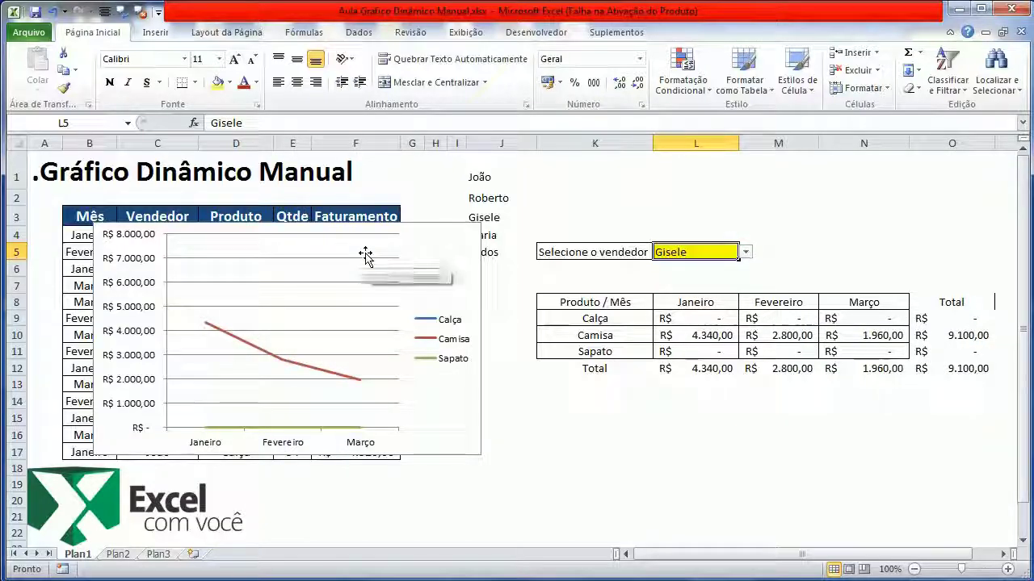
Add a chart title above the plot area of the line chart.
left_click(480, 263)
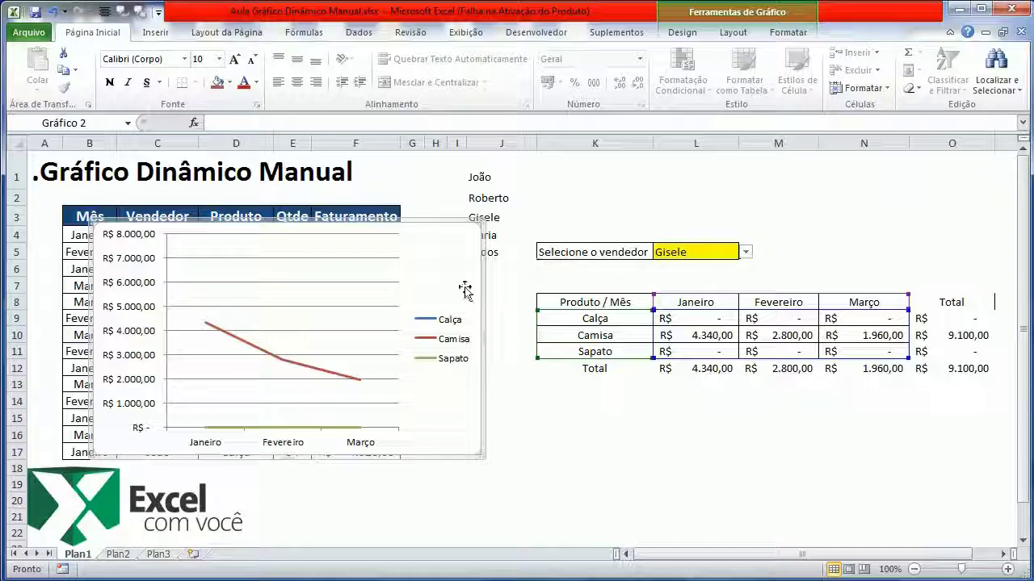
left_click(719, 32)
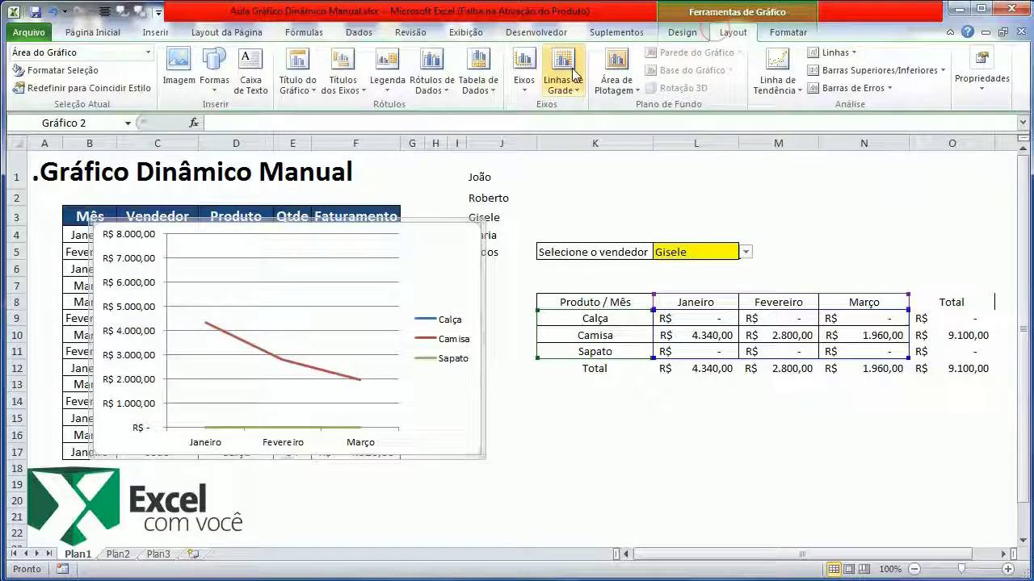
left_click(313, 95)
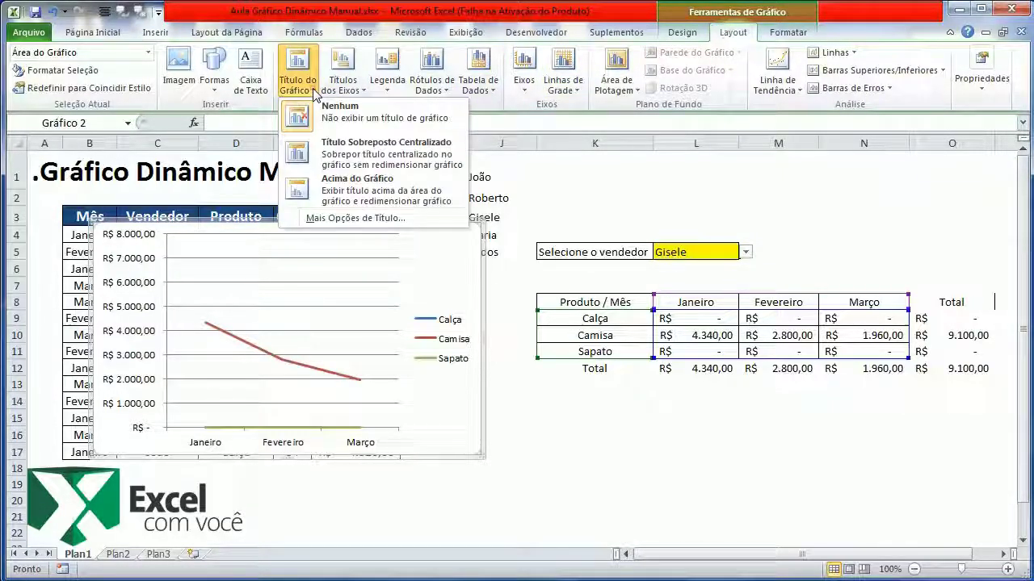
left_click(314, 192)
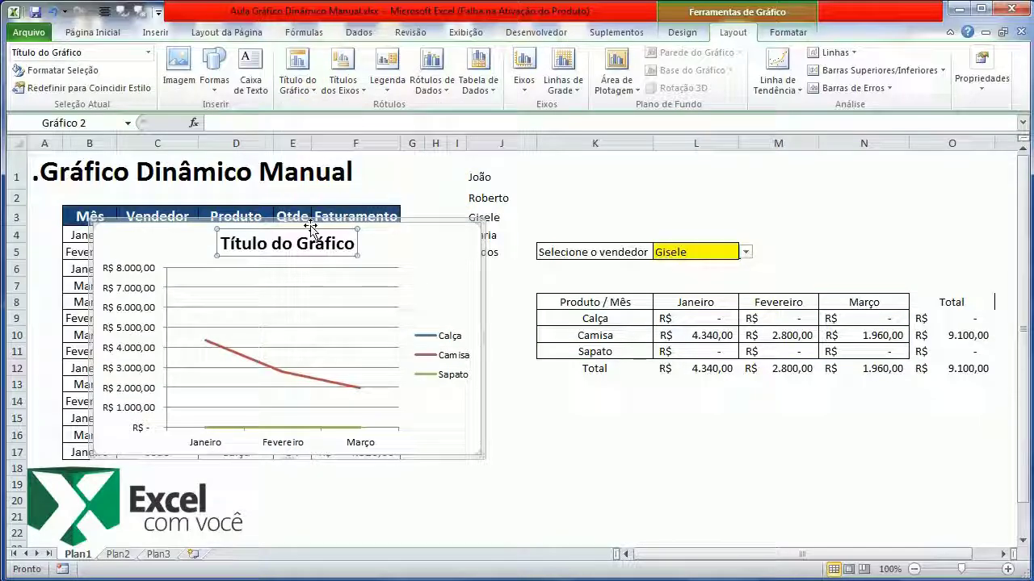
Replace the chart title's placeholder text with the name of the vendor selected in L5.
left_click(256, 247)
triple_click(257, 246)
type("Gi")
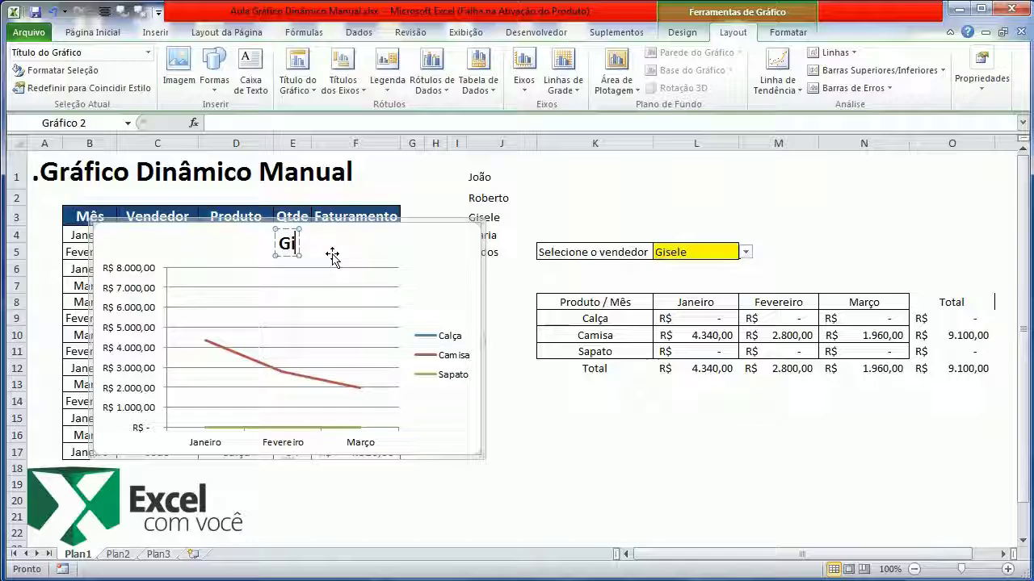
type("sele")
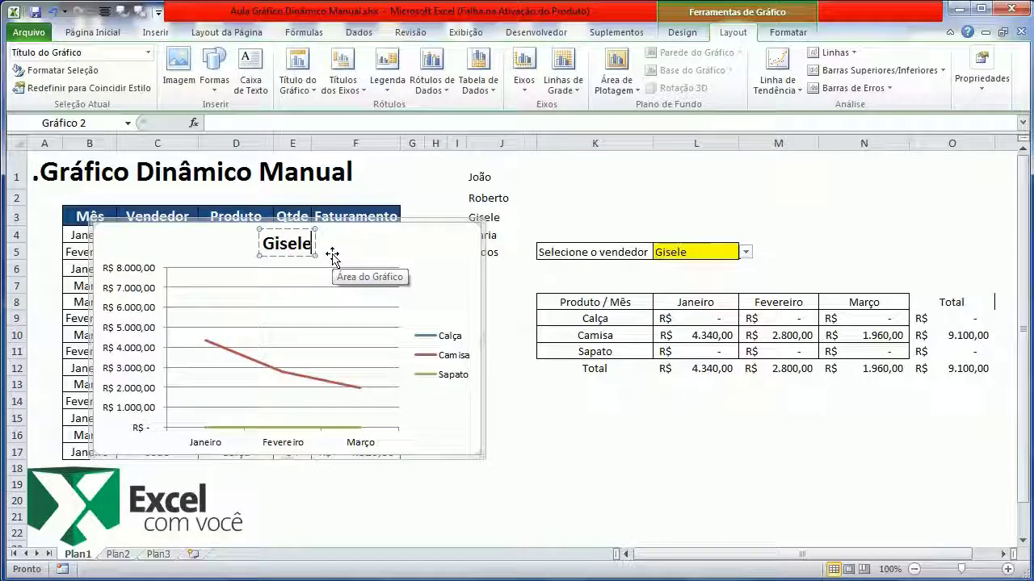
Set L5 to the first vendor to check whether the manually entered chart title follows the selection.
left_click(493, 269)
left_click(656, 254)
left_click(745, 252)
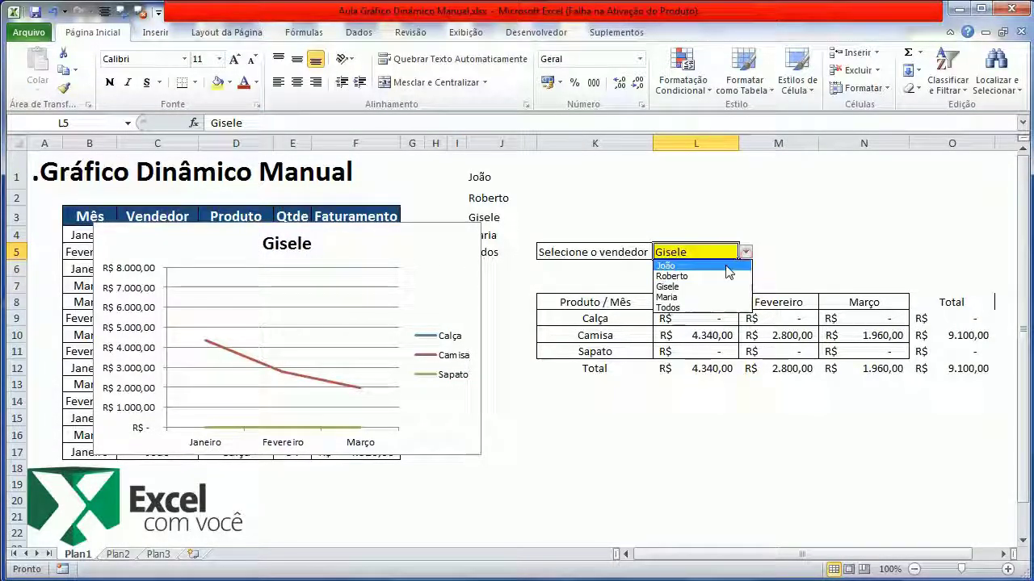
left_click(716, 267)
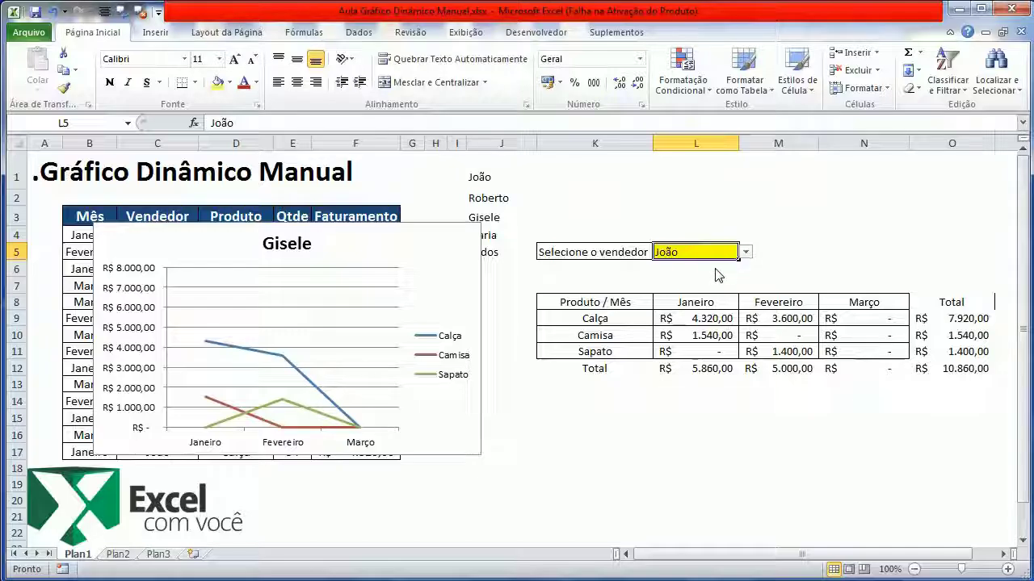
Link the chart title to the vendor selector cell with the formula =Plan1!$L$5.
left_click(272, 243)
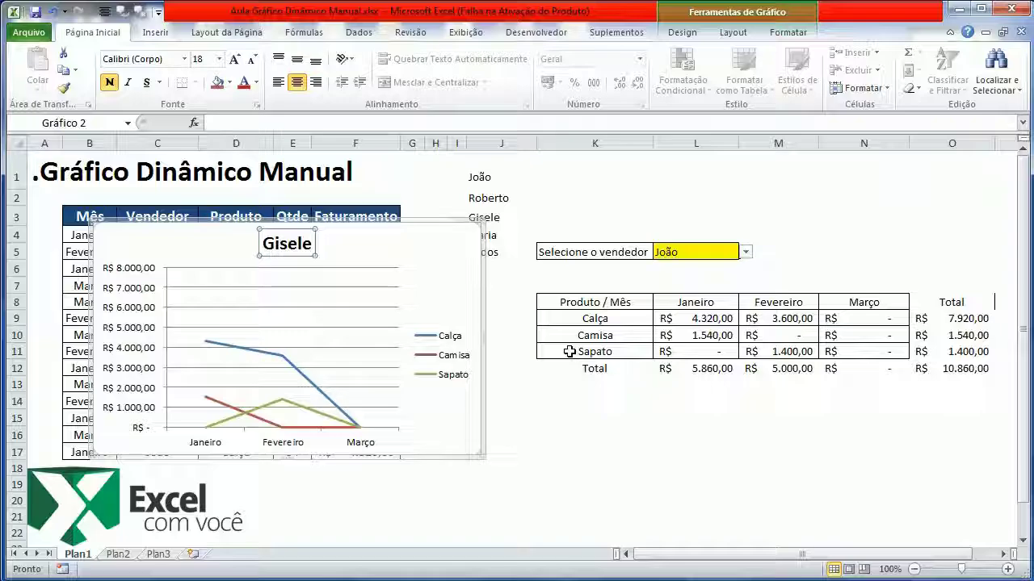
left_click(288, 245)
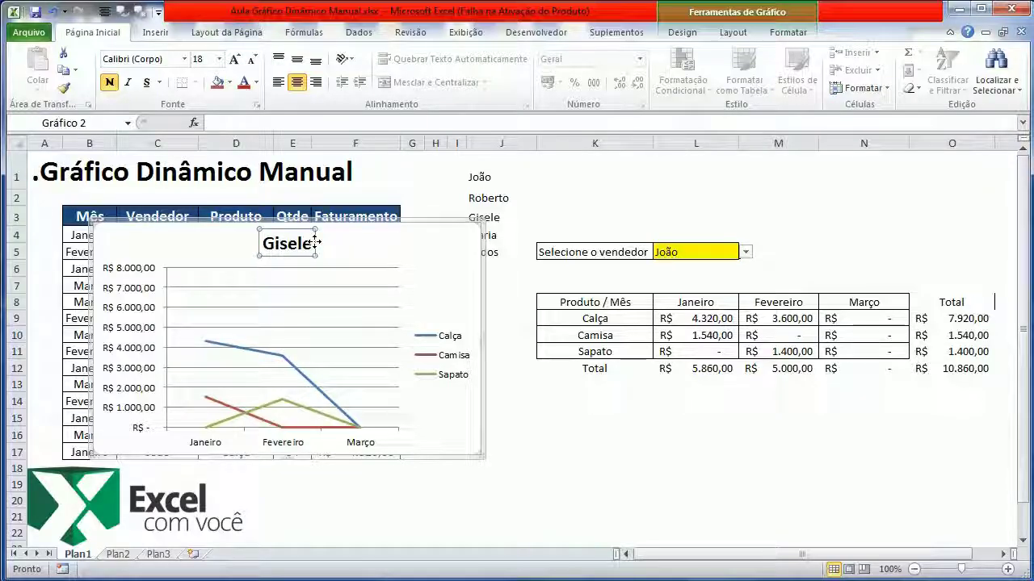
type("=")
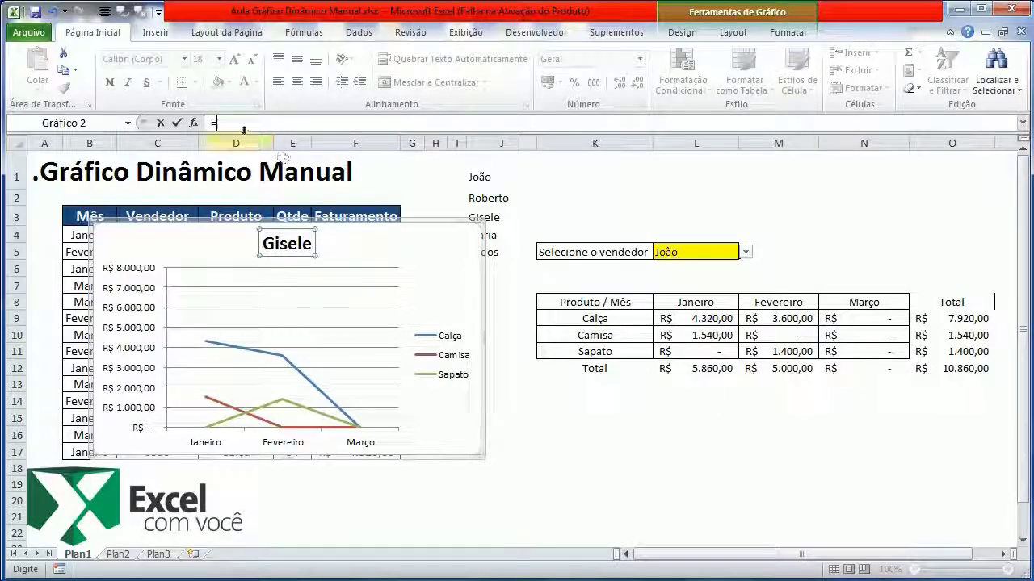
left_click(684, 252)
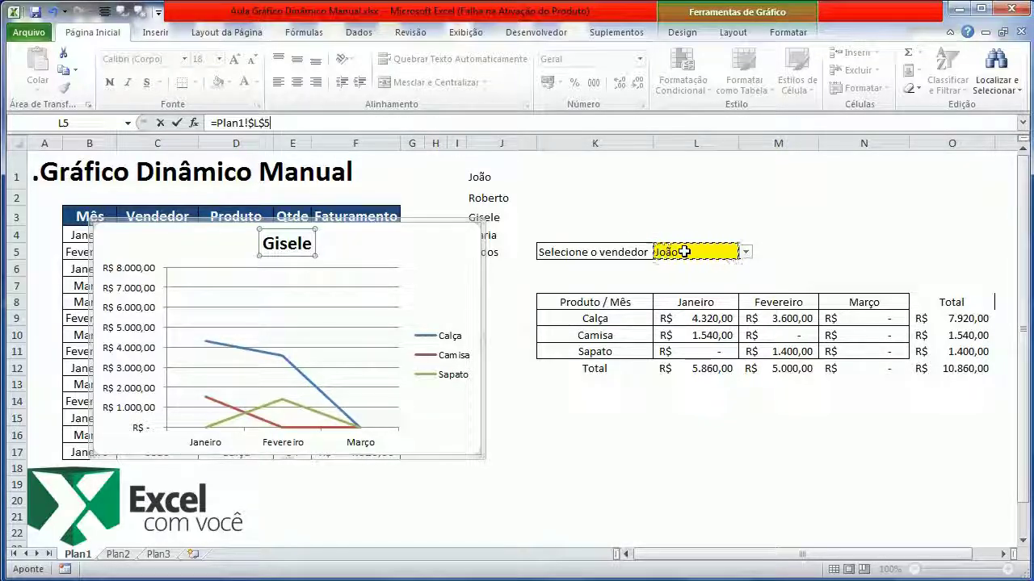
key("Return")
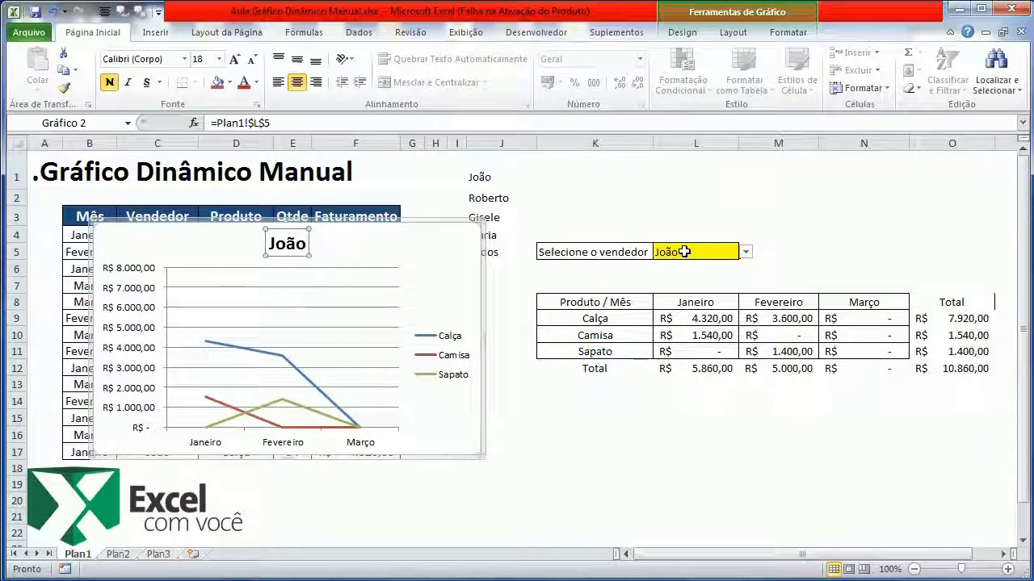
Check the linked chart title by setting L5 to the second vendor and finally to Todos.
left_click(705, 233)
left_click(678, 251)
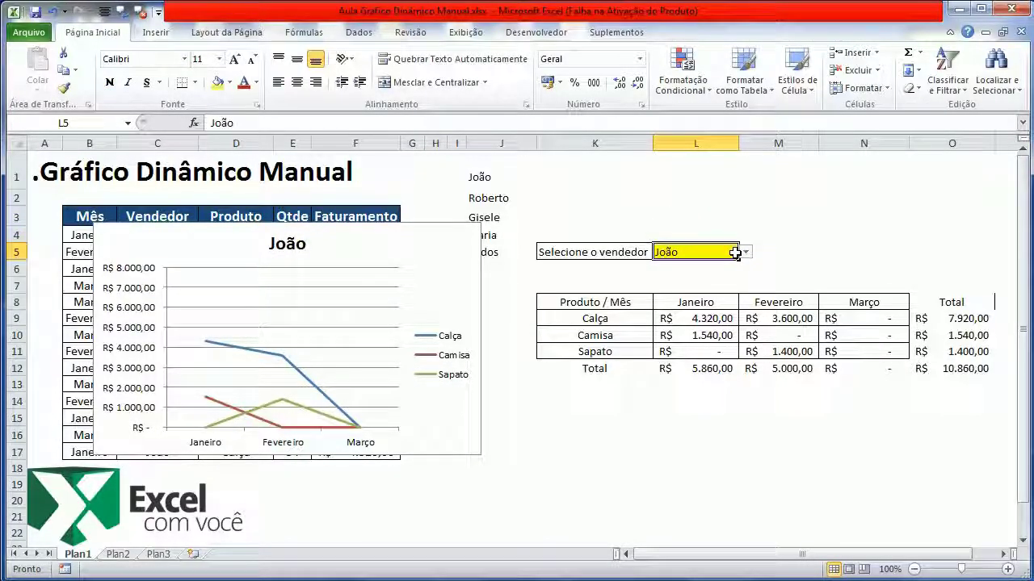
left_click(745, 253)
left_click(715, 277)
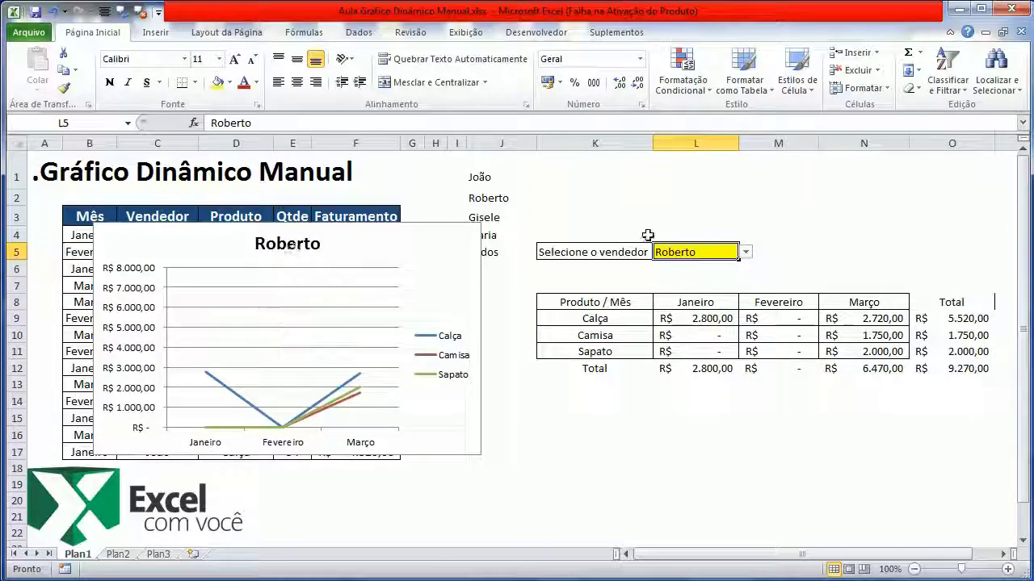
left_click(750, 253)
left_click(735, 252)
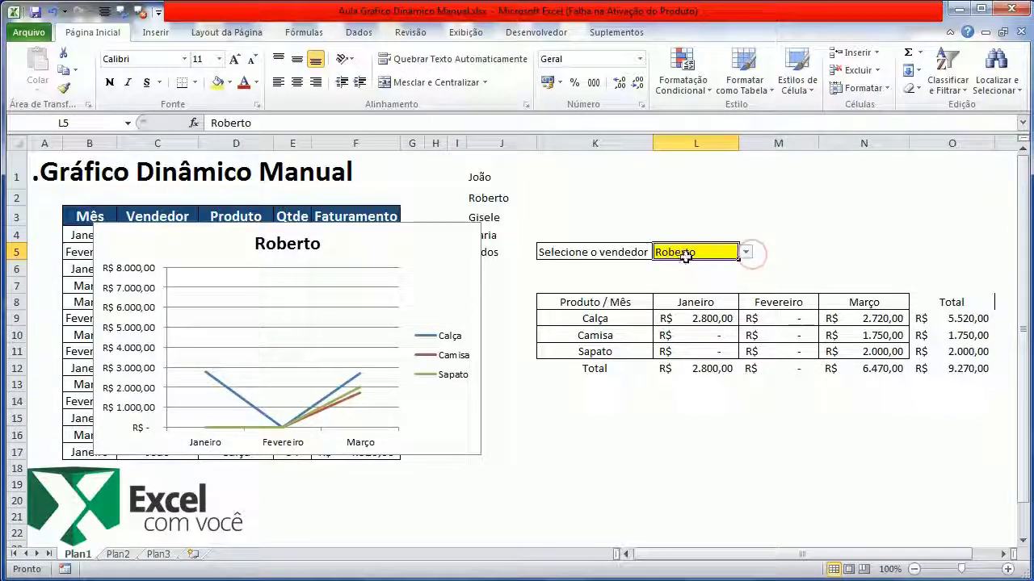
left_click(745, 251)
left_click(724, 307)
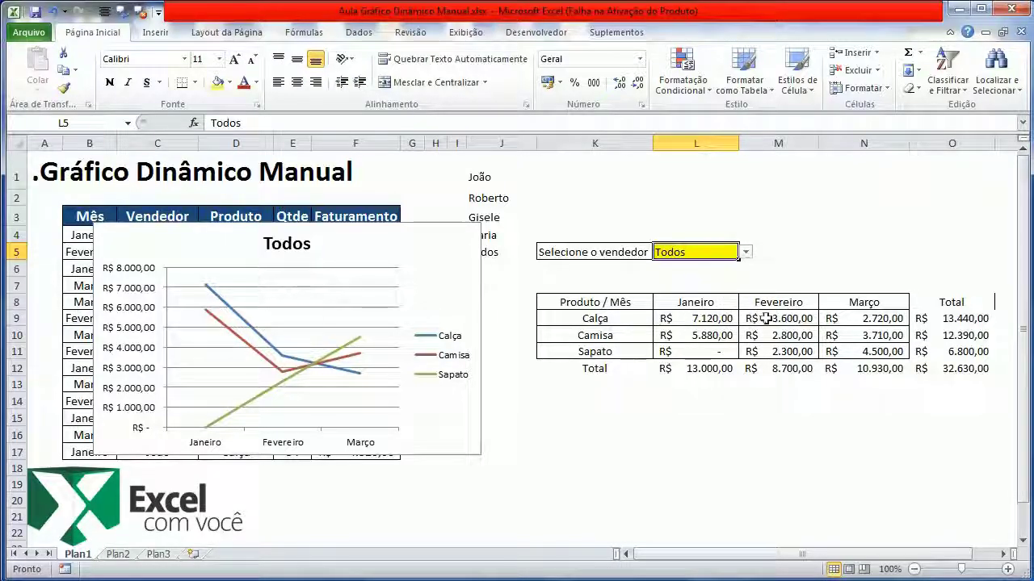
Examine the SE and SOMASES formula for Calça in Janeiro in cell L9.
left_click(722, 319)
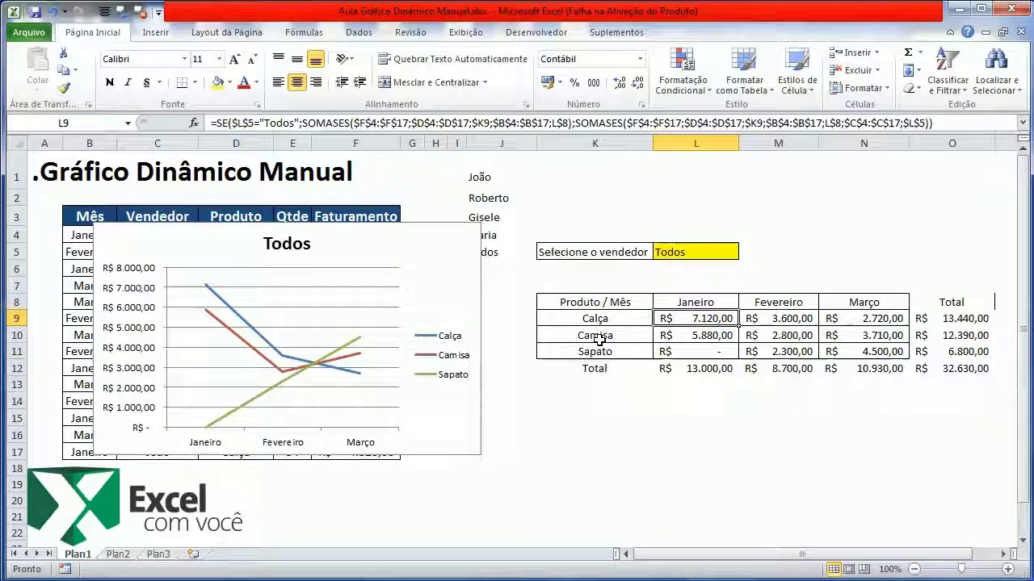
left_click(598, 341)
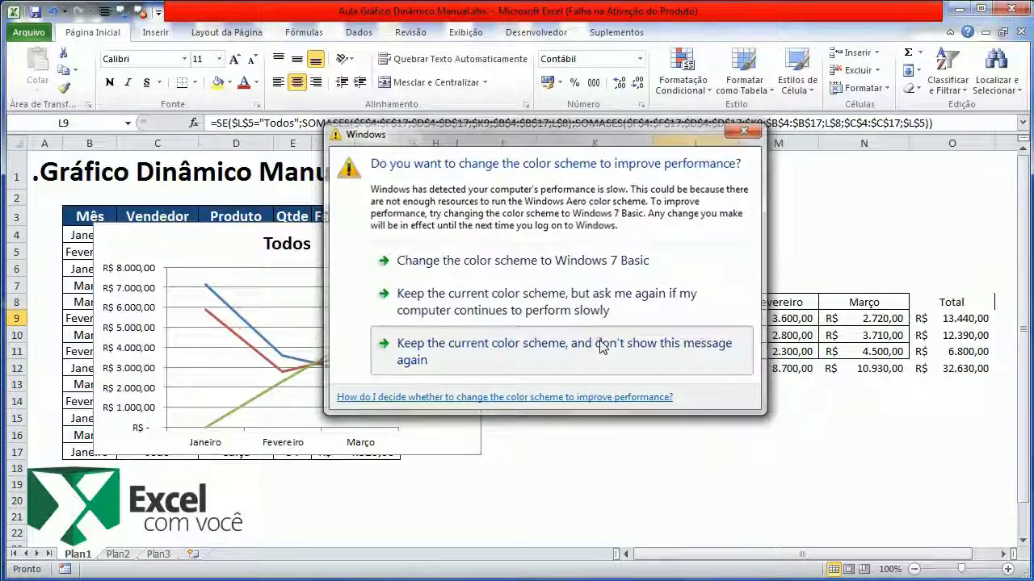